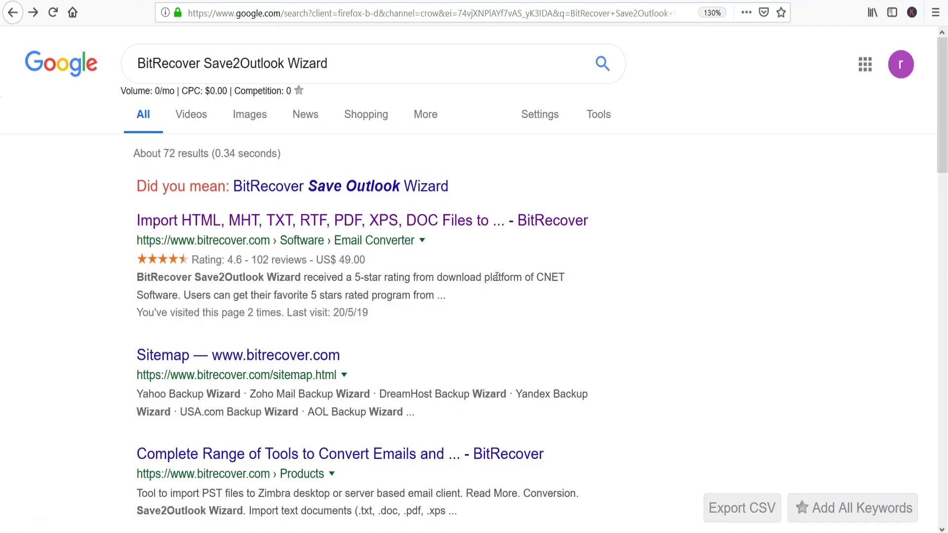
Step: Download the Save2Outlook Wizard installer (6.3 MB) from the BitRecover product page and run it from Firefox downloads
{"action": "left_click", "coordinate": [338, 224]}
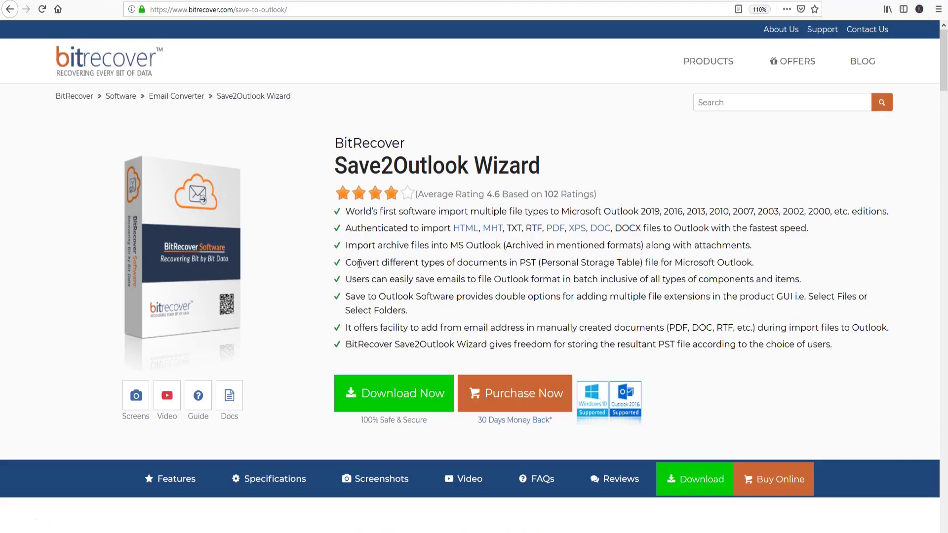
{"action": "left_click", "coordinate": [390, 395]}
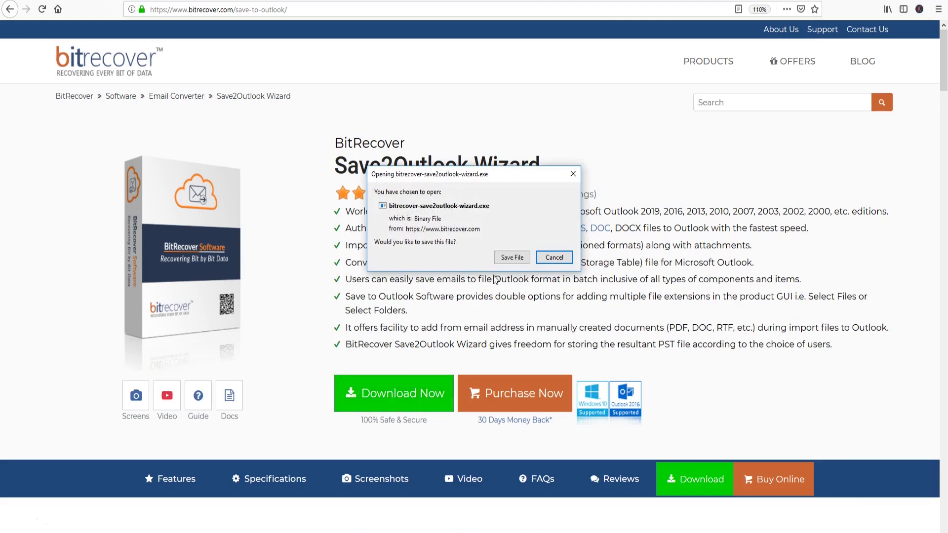
{"action": "left_click", "coordinate": [510, 258]}
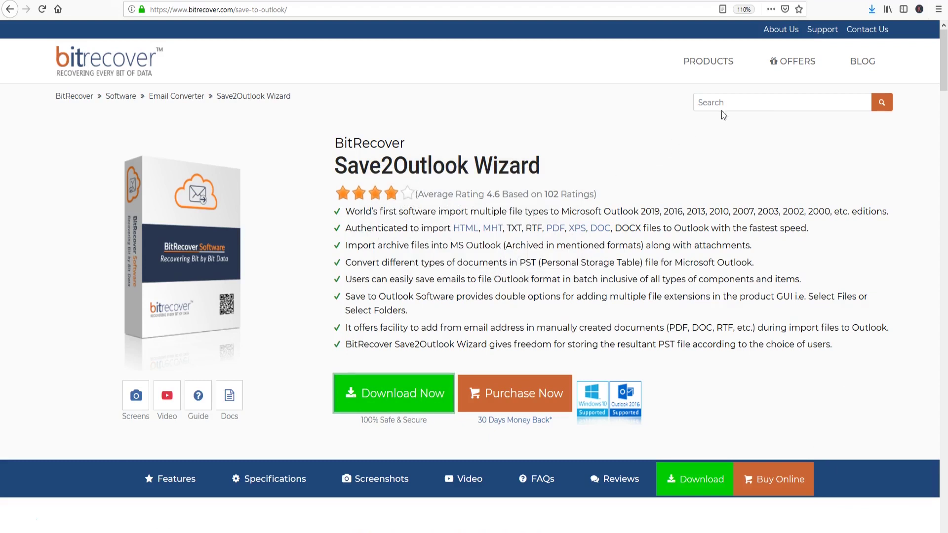
{"action": "left_click", "coordinate": [870, 10]}
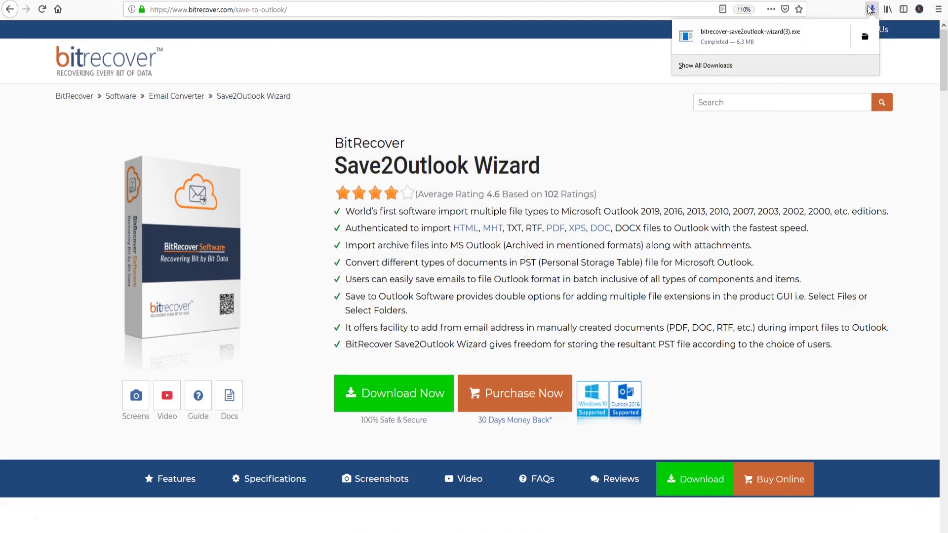
{"action": "left_click", "coordinate": [746, 40]}
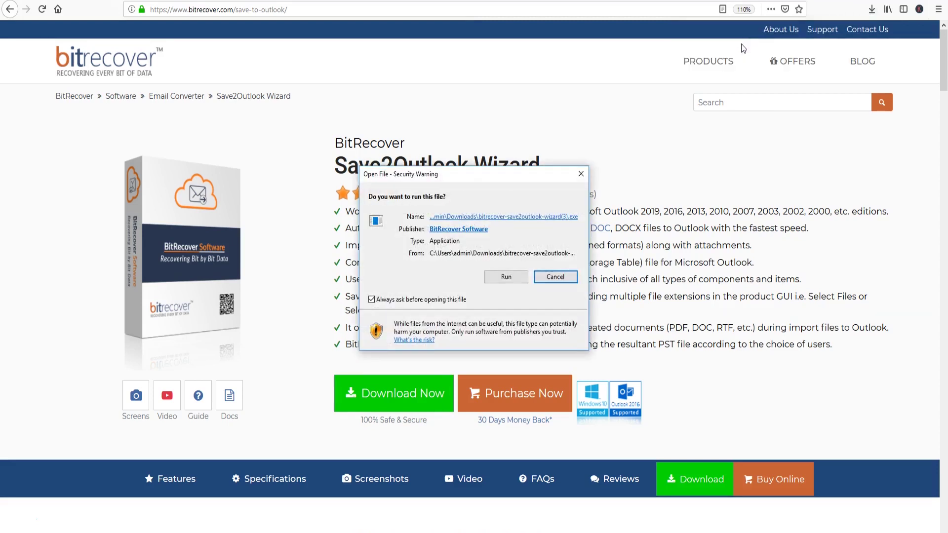
Step: Install Save2Outlook Wizard in English to C:\Program Files (x86)\BitRecover\Save2Outlook Wizard and launch the Trial v4.1
{"action": "left_click", "coordinate": [515, 277]}
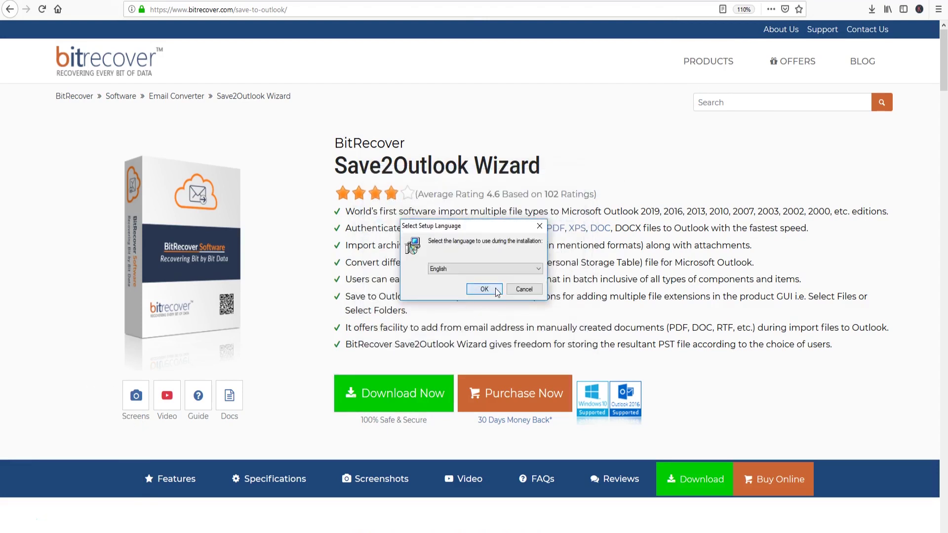
{"action": "left_click", "coordinate": [496, 291]}
{"action": "left_click", "coordinate": [536, 350]}
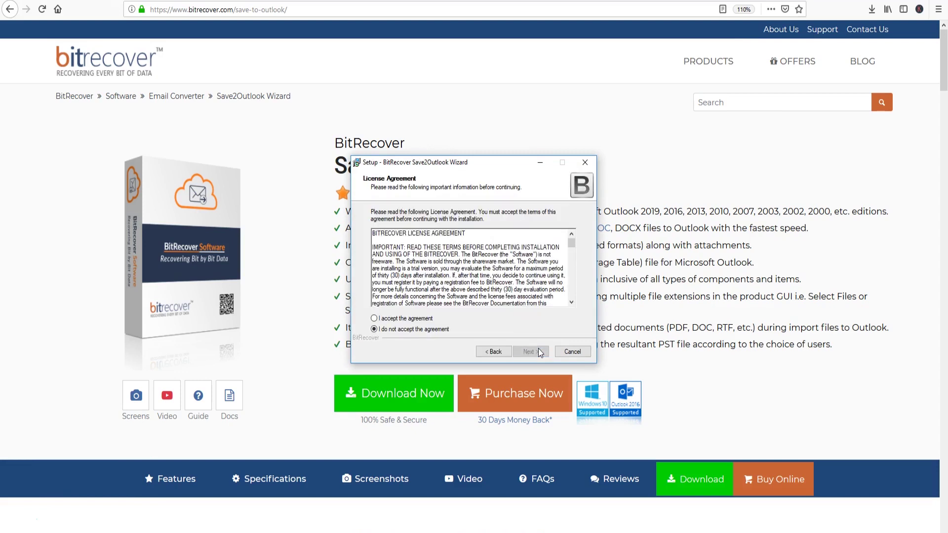
{"action": "left_click", "coordinate": [376, 319]}
{"action": "left_click", "coordinate": [529, 351]}
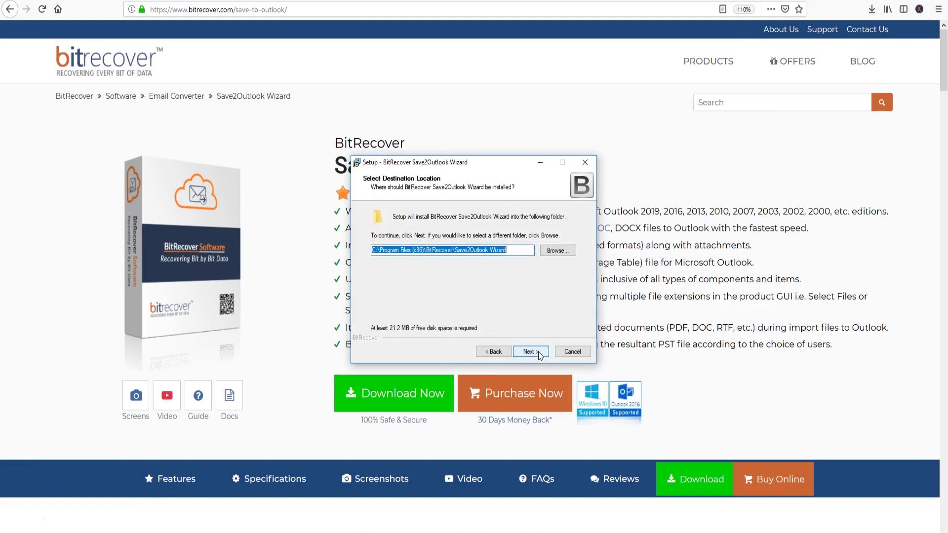
{"action": "left_click", "coordinate": [538, 352]}
{"action": "left_click", "coordinate": [538, 352]}
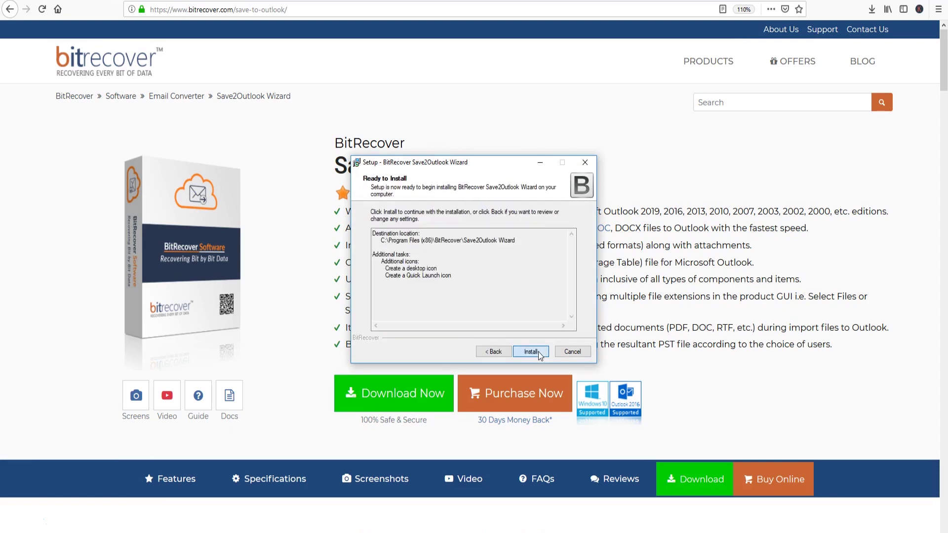
{"action": "left_click", "coordinate": [538, 351]}
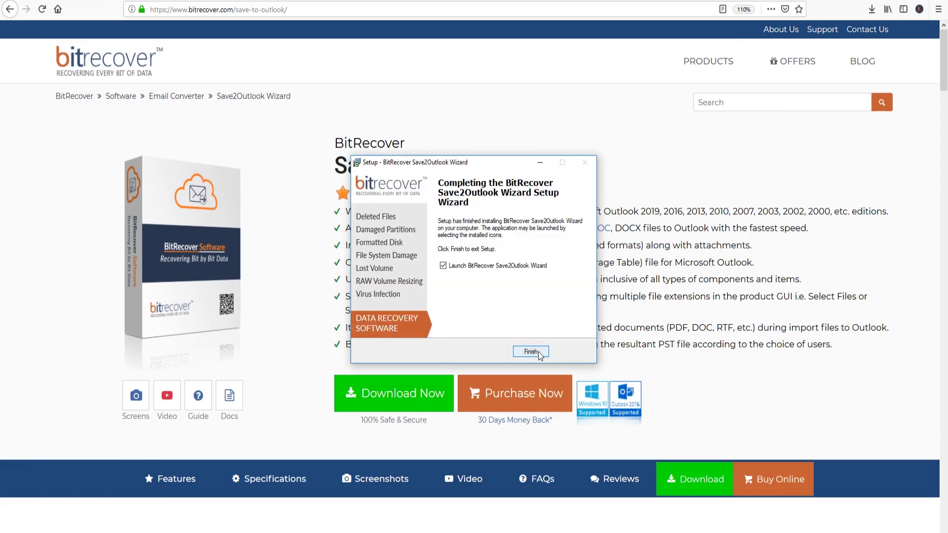
{"action": "left_click", "coordinate": [539, 352]}
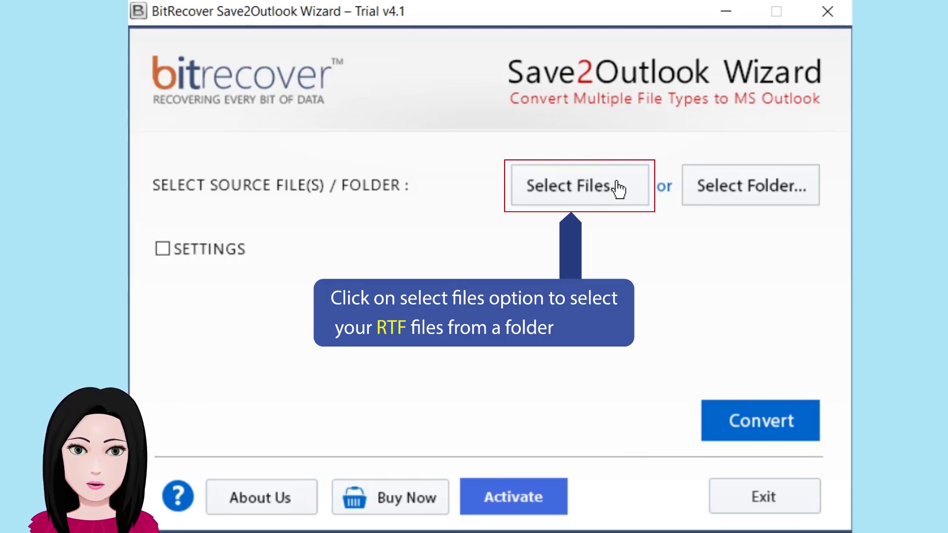
Step: Select the Desktop RTF folder as the source, loading its 25 files
{"action": "left_click", "coordinate": [749, 193]}
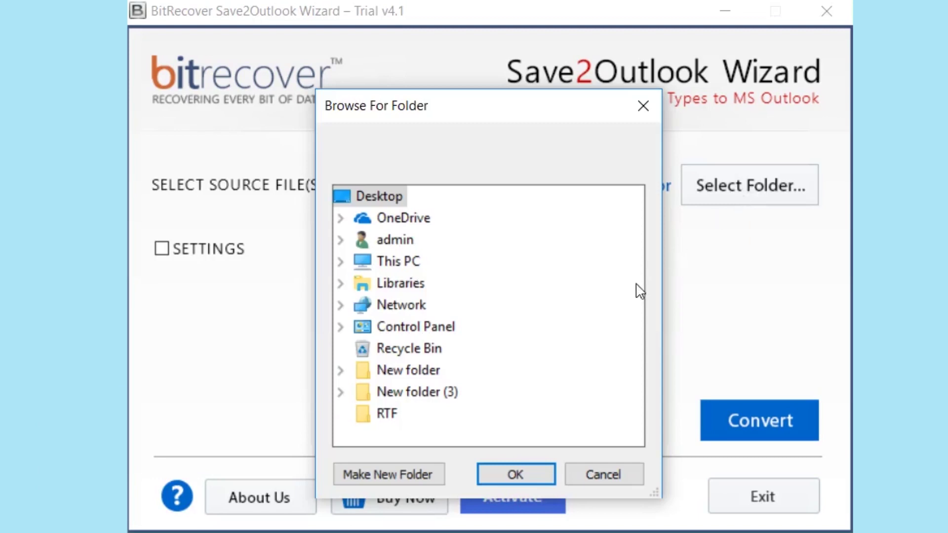
{"action": "left_click", "coordinate": [388, 418]}
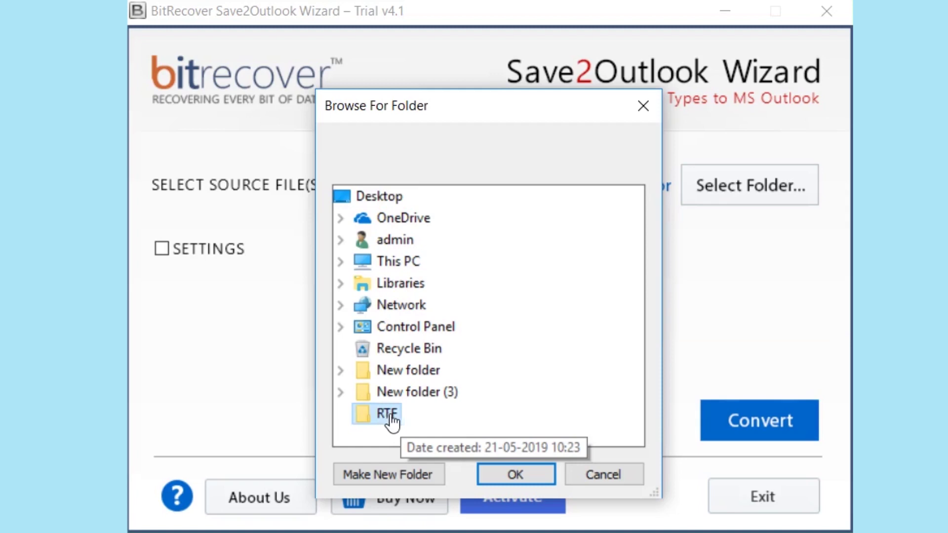
{"action": "left_click", "coordinate": [535, 472]}
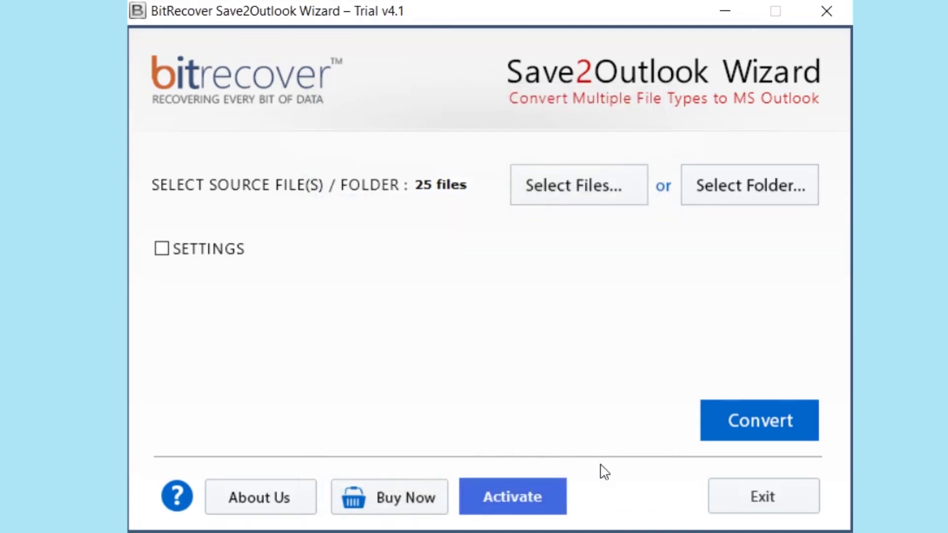
{"action": "left_click", "coordinate": [795, 421]}
{"action": "left_click", "coordinate": [234, 180]}
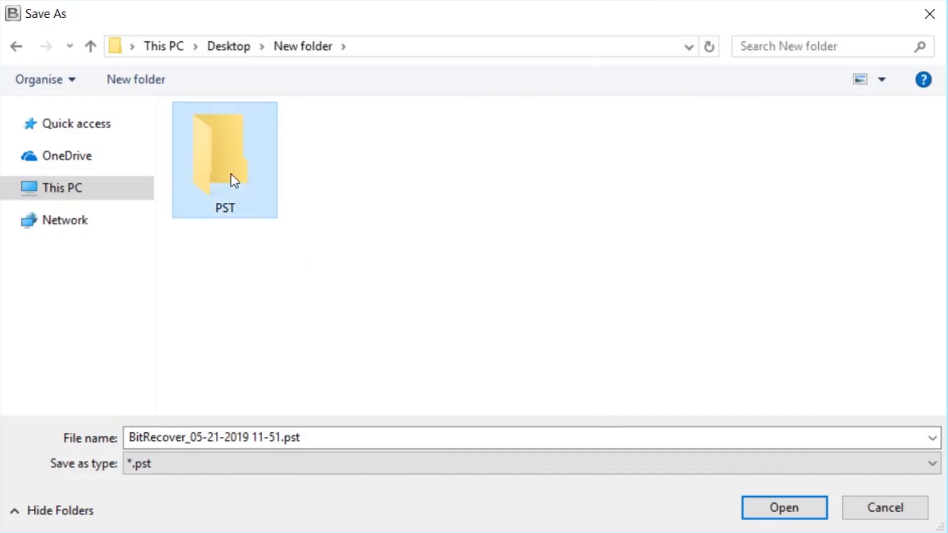
{"action": "left_click", "coordinate": [808, 508]}
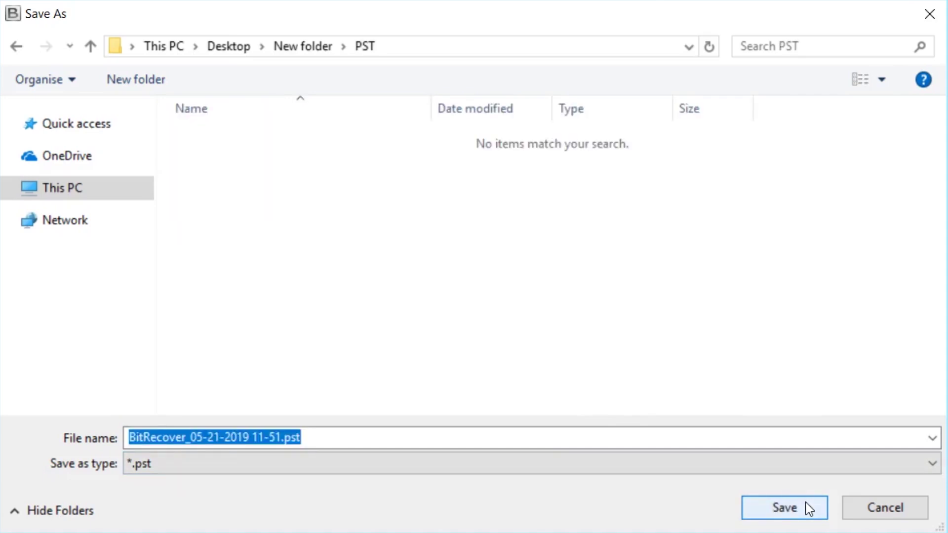
{"action": "left_click", "coordinate": [809, 508]}
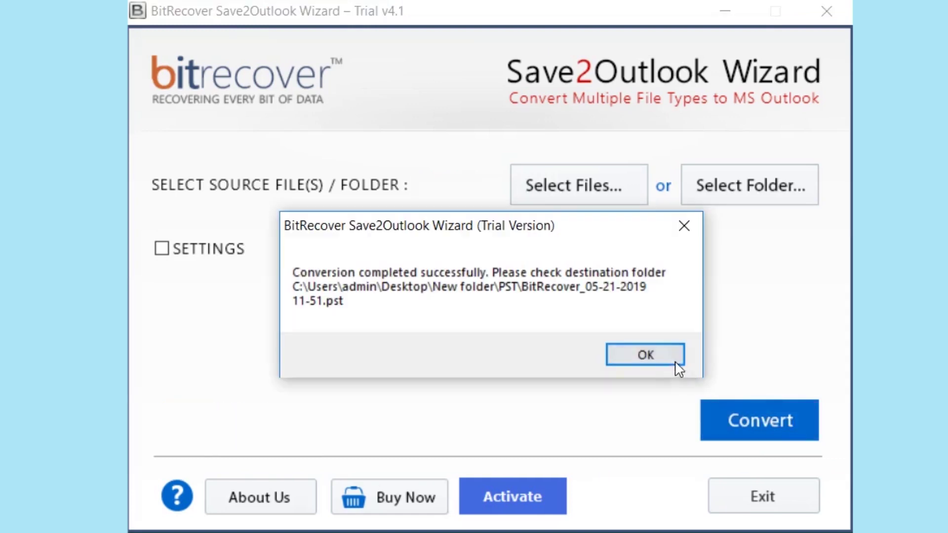
{"action": "left_click", "coordinate": [666, 362]}
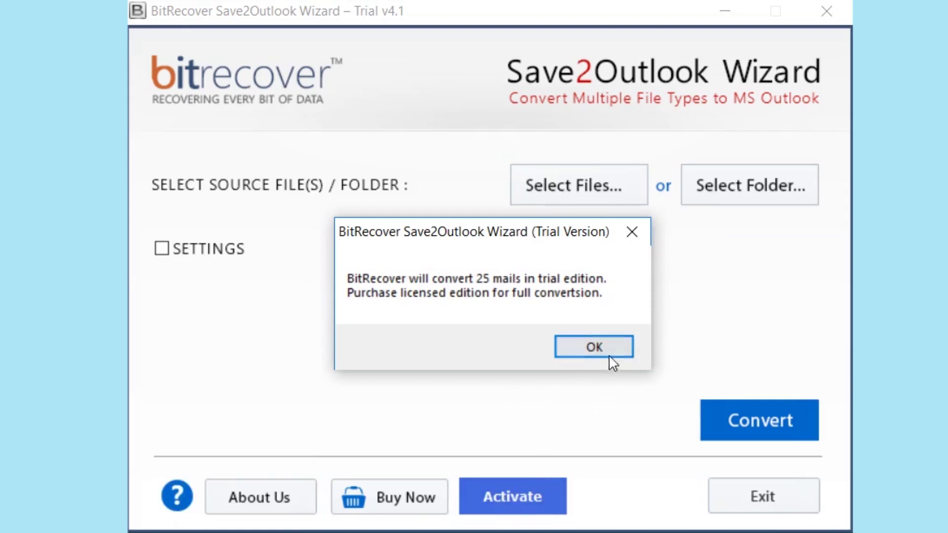
{"action": "left_click", "coordinate": [594, 348]}
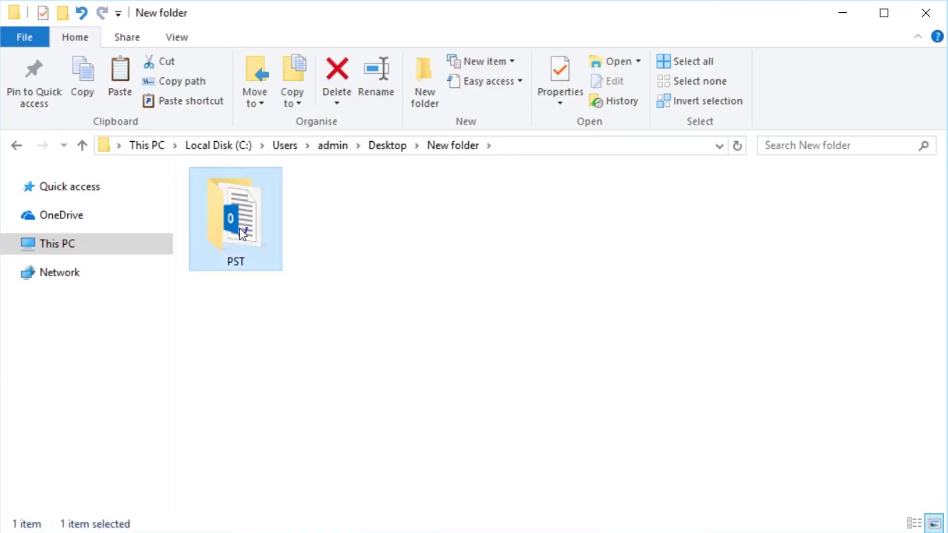
{"action": "double_click", "coordinate": [240, 230]}
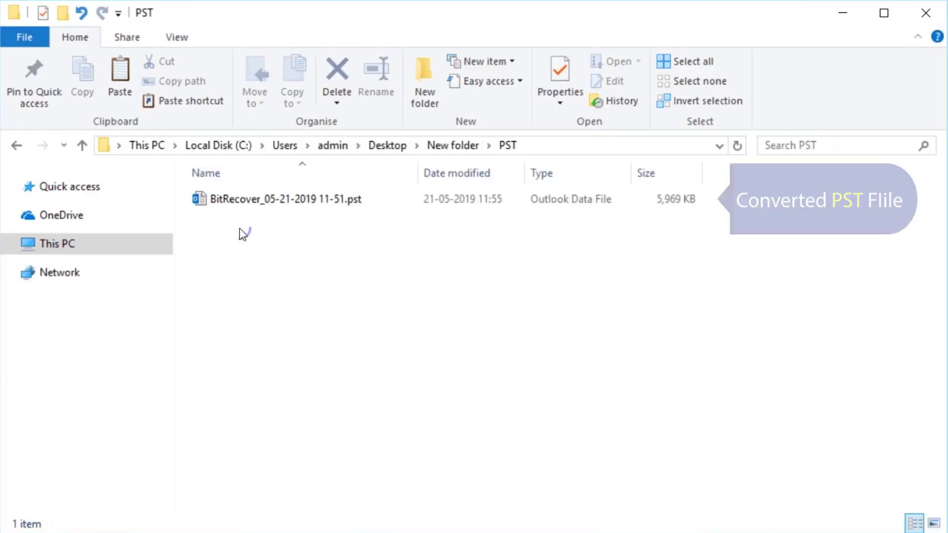
{"action": "left_click", "coordinate": [250, 202]}
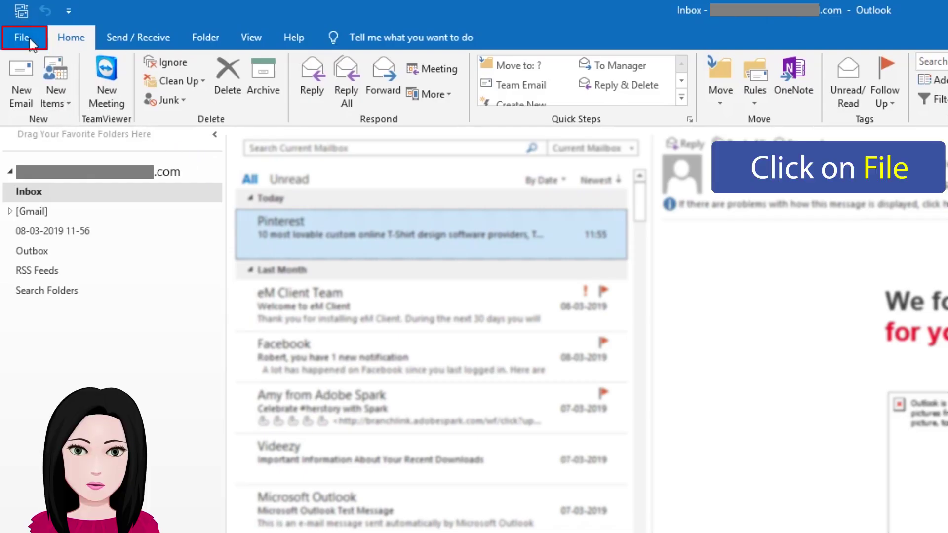
{"action": "left_click", "coordinate": [29, 38]}
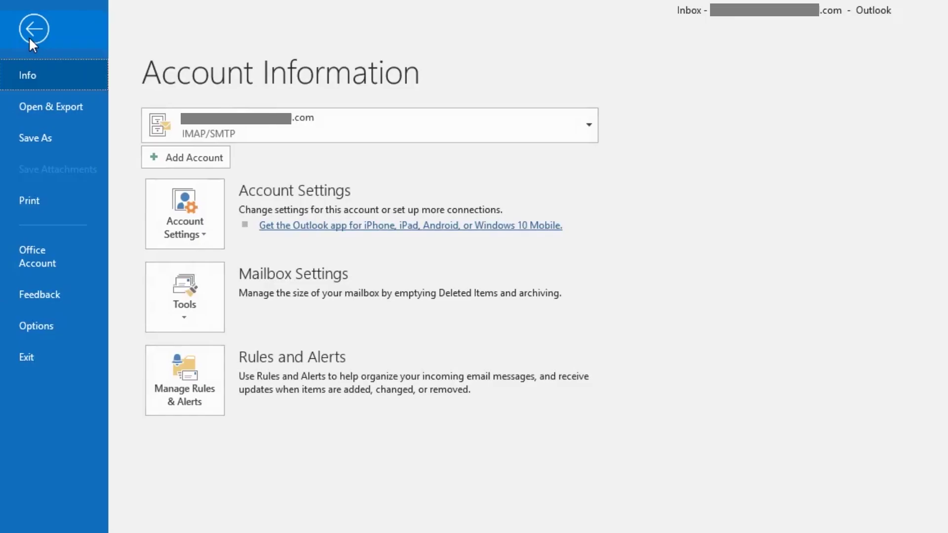
{"action": "left_click", "coordinate": [87, 114]}
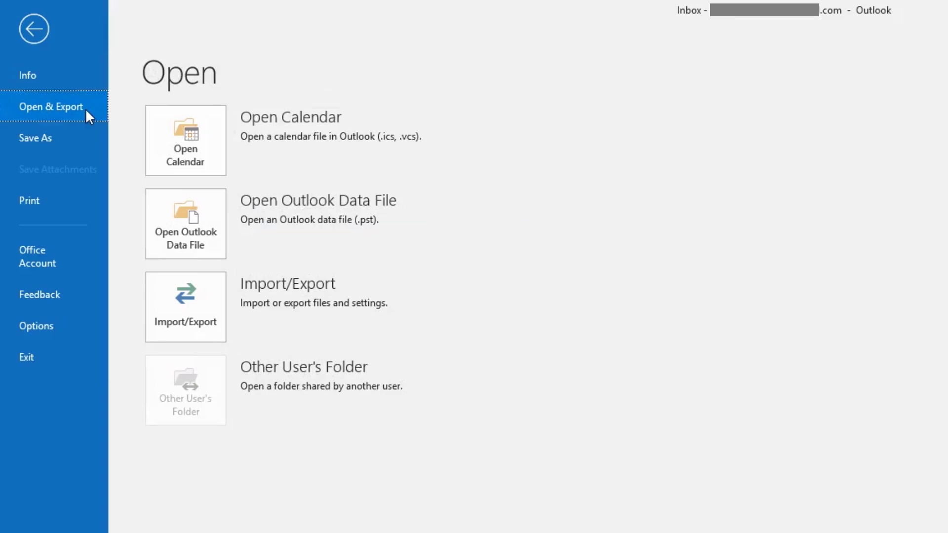
{"action": "left_click", "coordinate": [162, 210]}
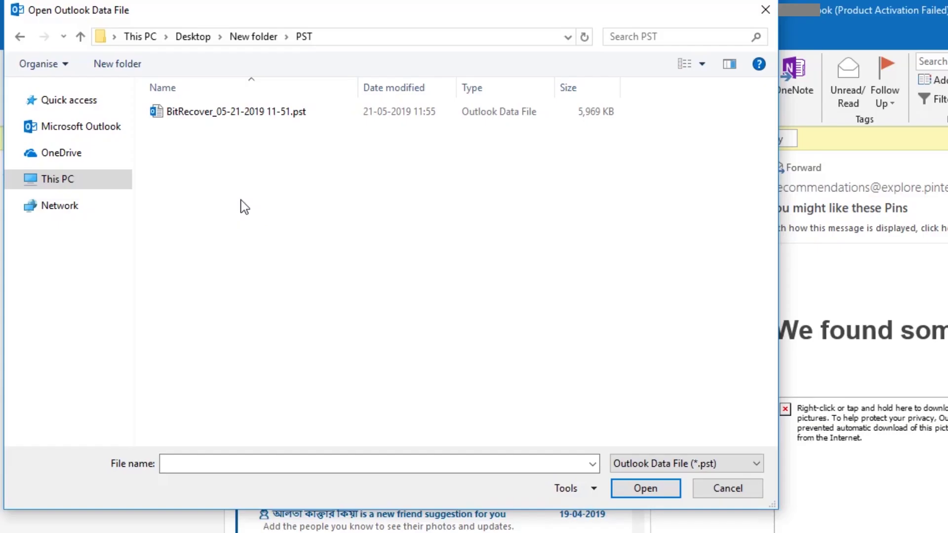
{"action": "left_click", "coordinate": [236, 116]}
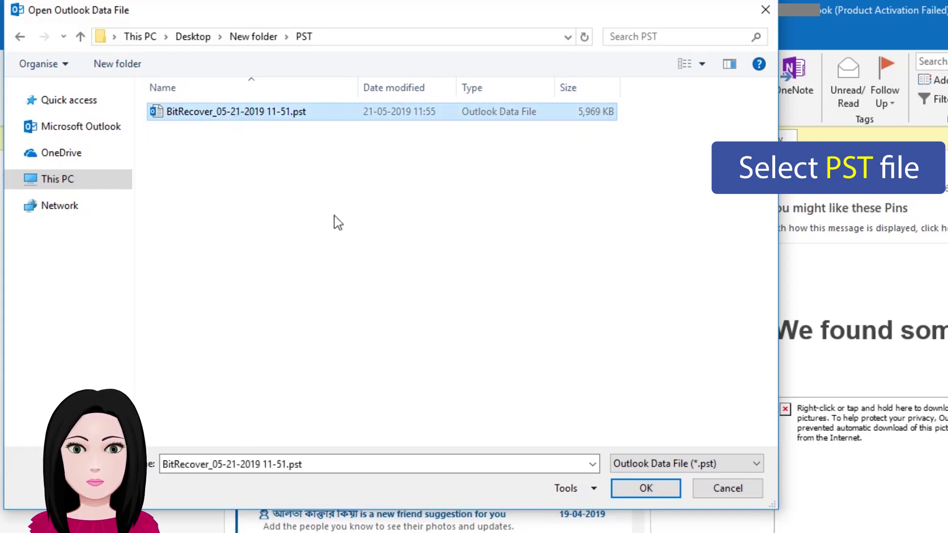
{"action": "left_click", "coordinate": [645, 487]}
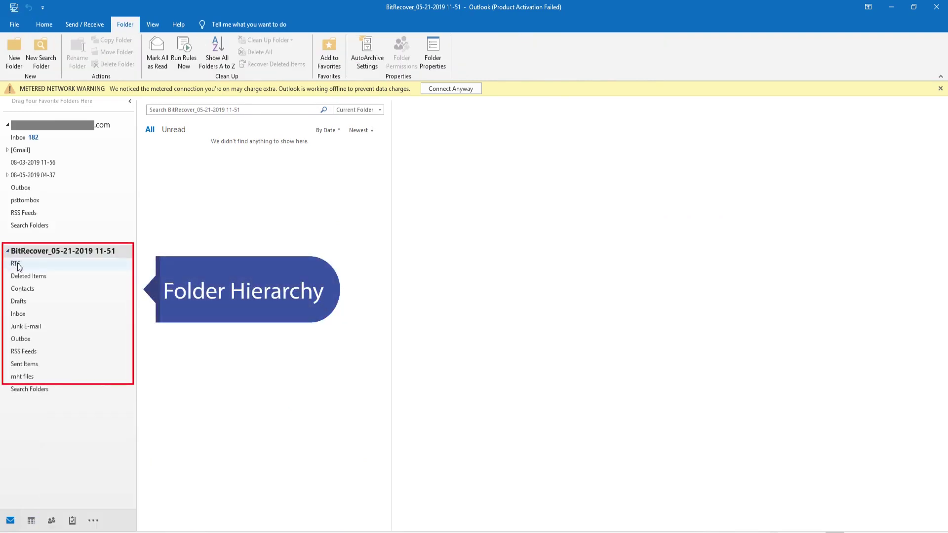
{"action": "left_click", "coordinate": [23, 263]}
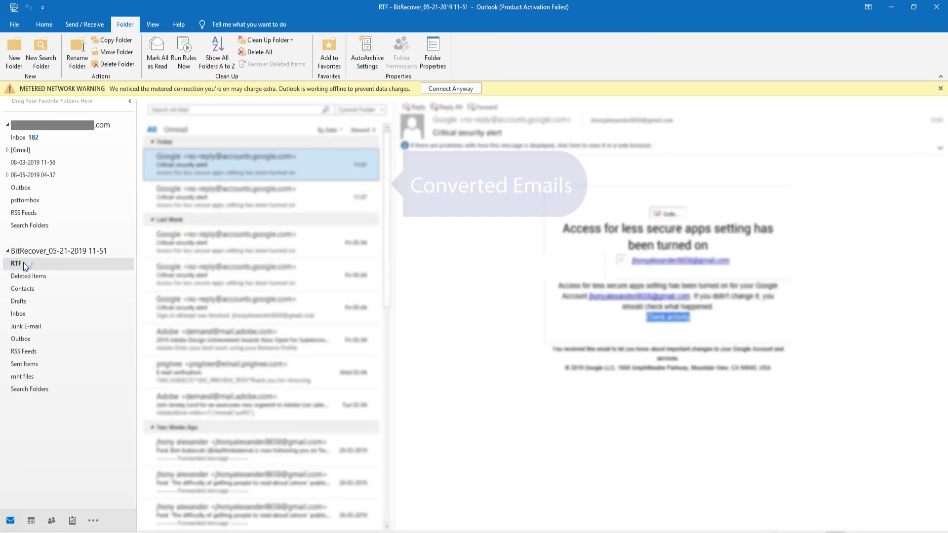